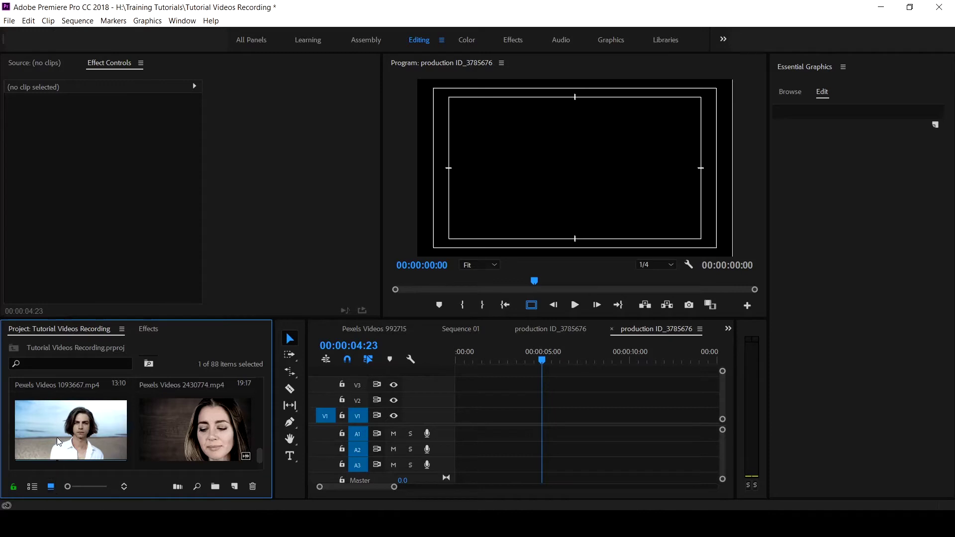
# Drop production ID_4736800.mp4 onto V1, keep the existing sequence settings, and scrub to preview it
pyautogui.moveTo(54, 429); pyautogui.dragTo(487, 407)
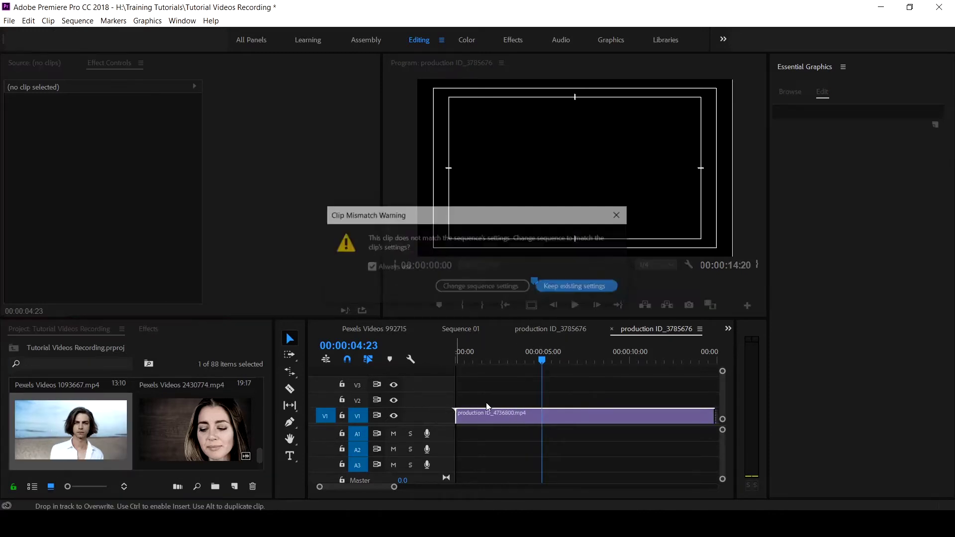
pyautogui.click(572, 289)
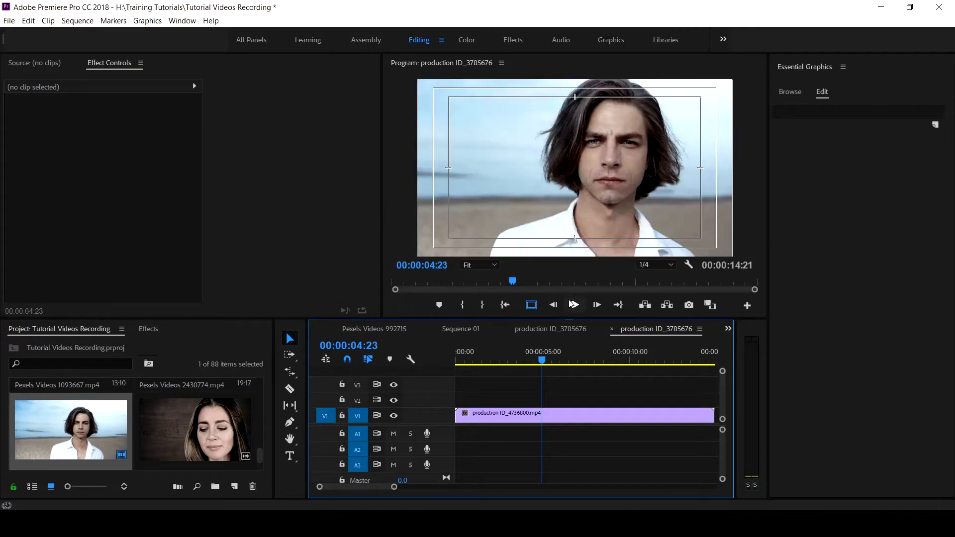
pyautogui.moveTo(541, 357)
pyautogui.mouseDown()
pyautogui.moveTo(449, 365)
pyautogui.moveTo(643, 368)
pyautogui.moveTo(539, 366)
pyautogui.mouseUp()
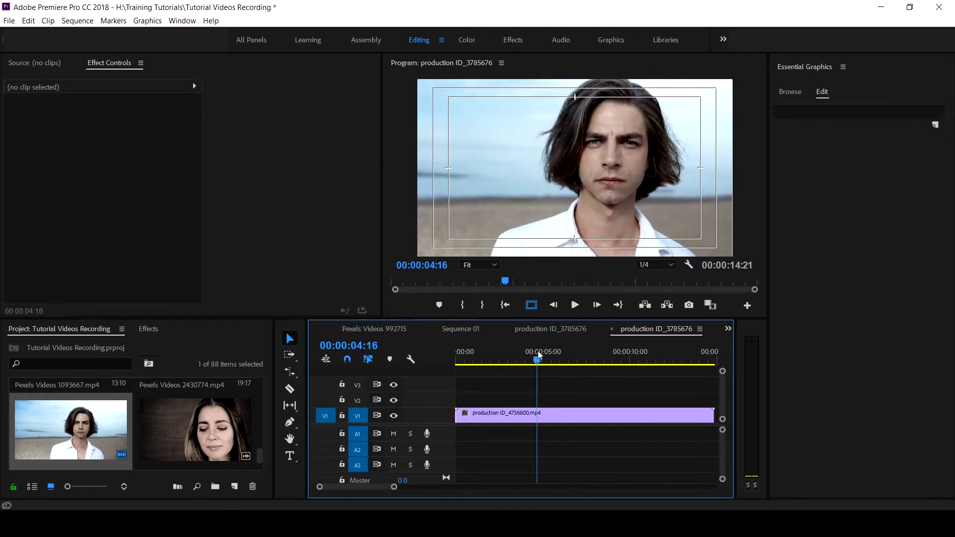
pyautogui.moveTo(539, 366); pyautogui.dragTo(610, 365)
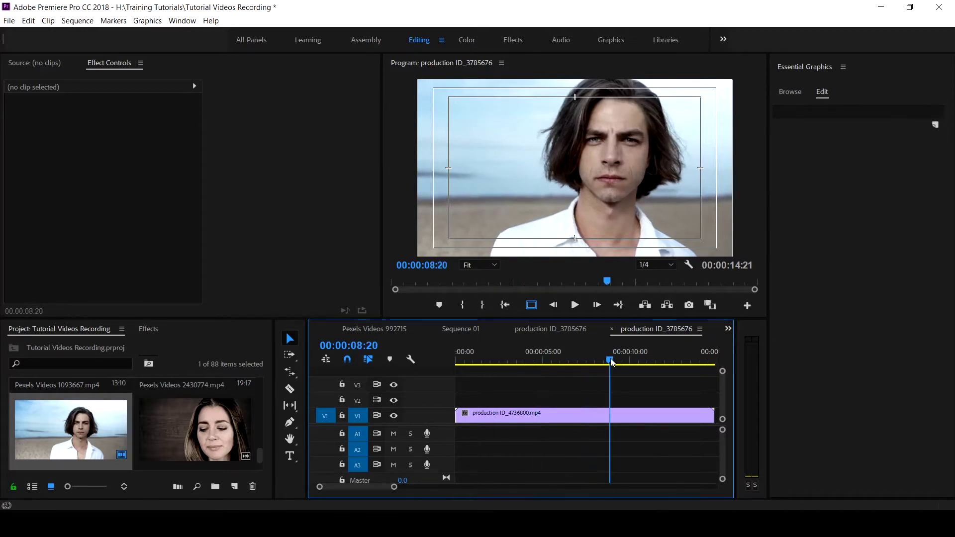
# Create a 1920×1080 Adjustment Layer on V2 above the portrait clip, extended to the clip's end
pyautogui.click(234, 487)
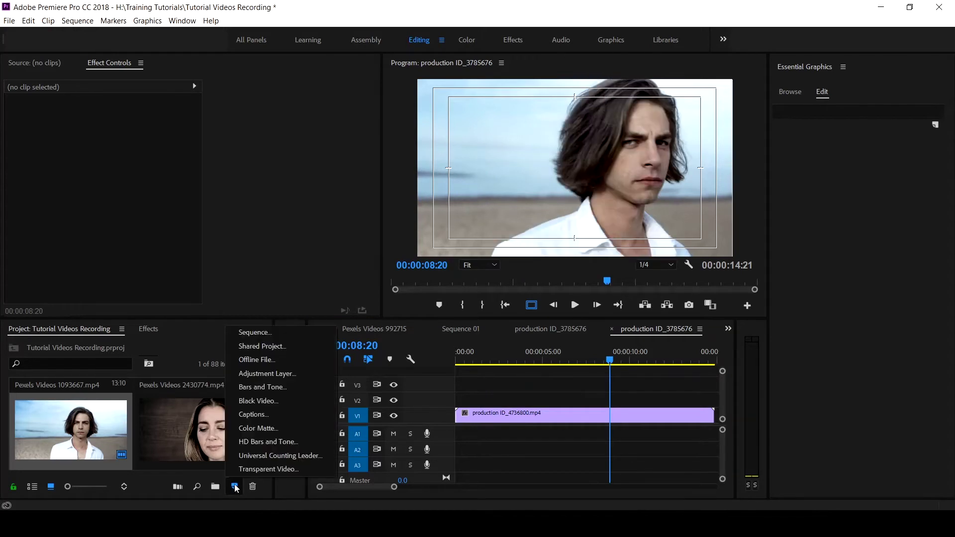
pyautogui.click(258, 375)
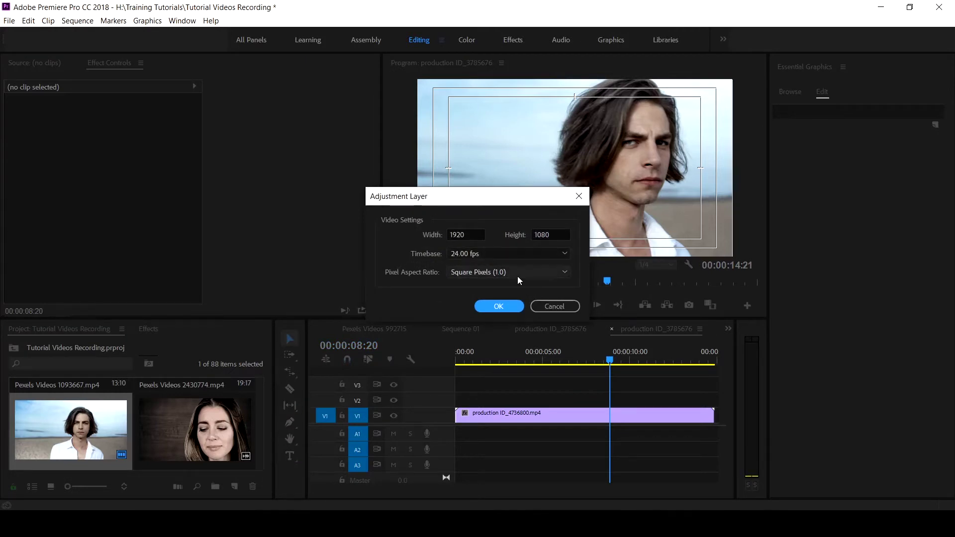
pyautogui.click(498, 306)
pyautogui.moveTo(153, 421); pyautogui.dragTo(713, 398)
pyautogui.click(452, 361)
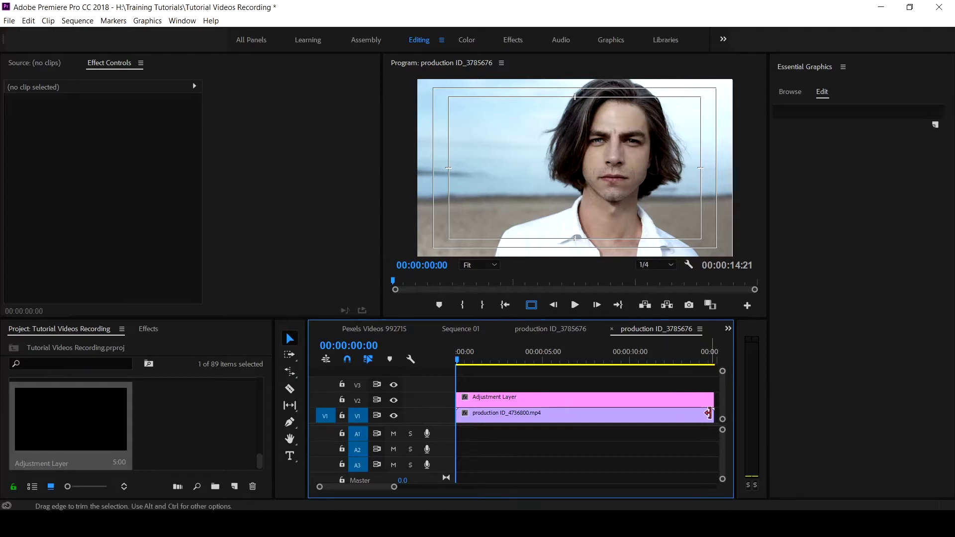
# Trim both clips and ripple-delete the leading gap so they run 00:00:00:00 to 00:00:07:02
pyautogui.moveTo(709, 413); pyautogui.dragTo(581, 398)
pyautogui.click(526, 354)
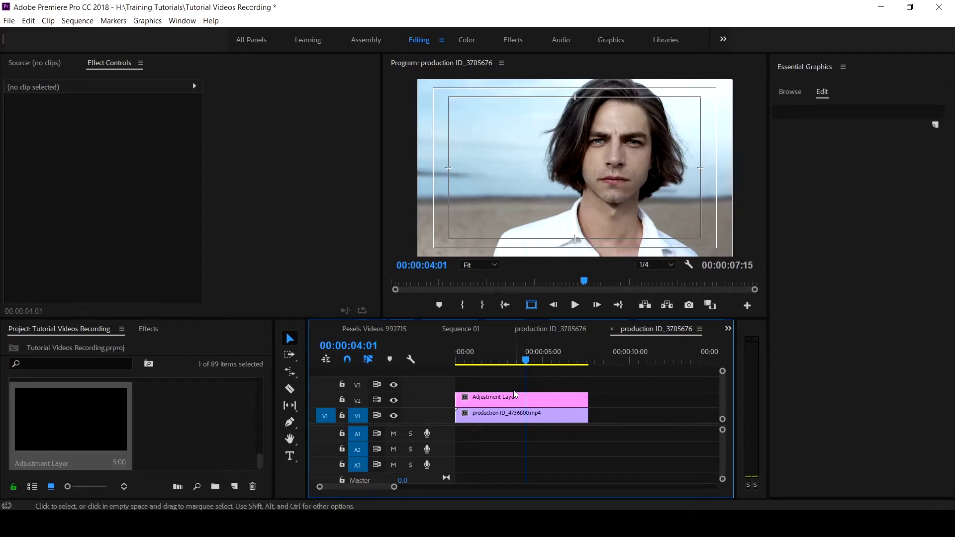
pyautogui.moveTo(458, 414); pyautogui.dragTo(464, 413)
pyautogui.rightClick(459, 406)
pyautogui.click(466, 409)
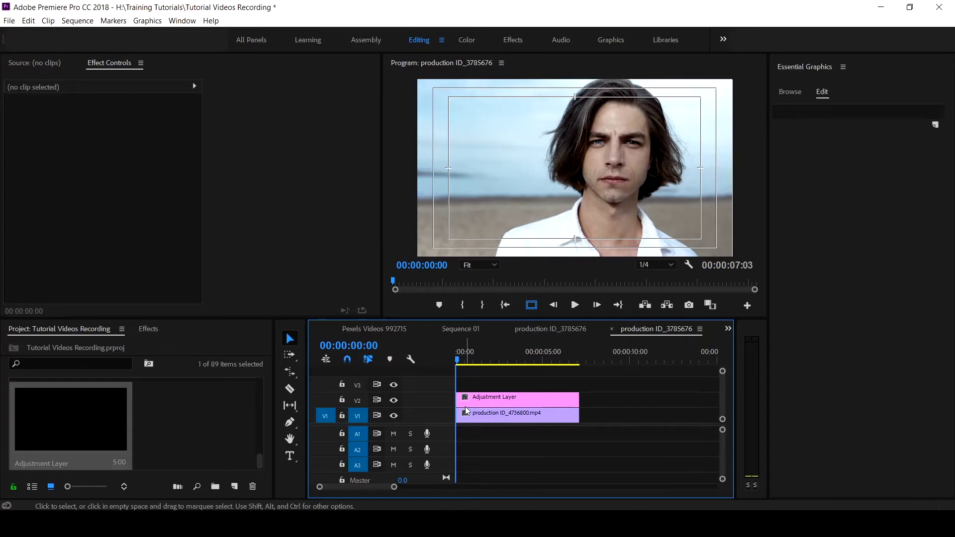
pyautogui.click(484, 401)
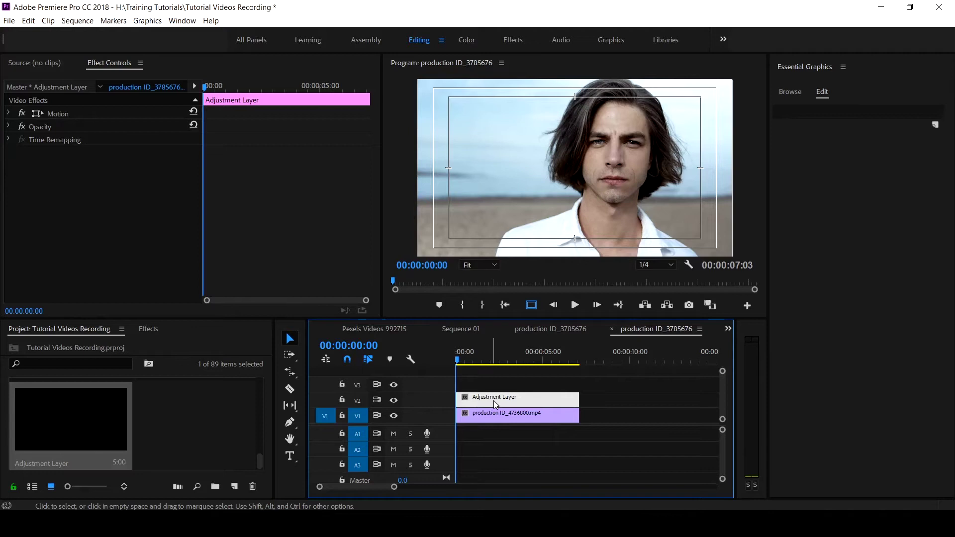
# Add an elliptical mask to the adjustment layer's Opacity
pyautogui.click(7, 130)
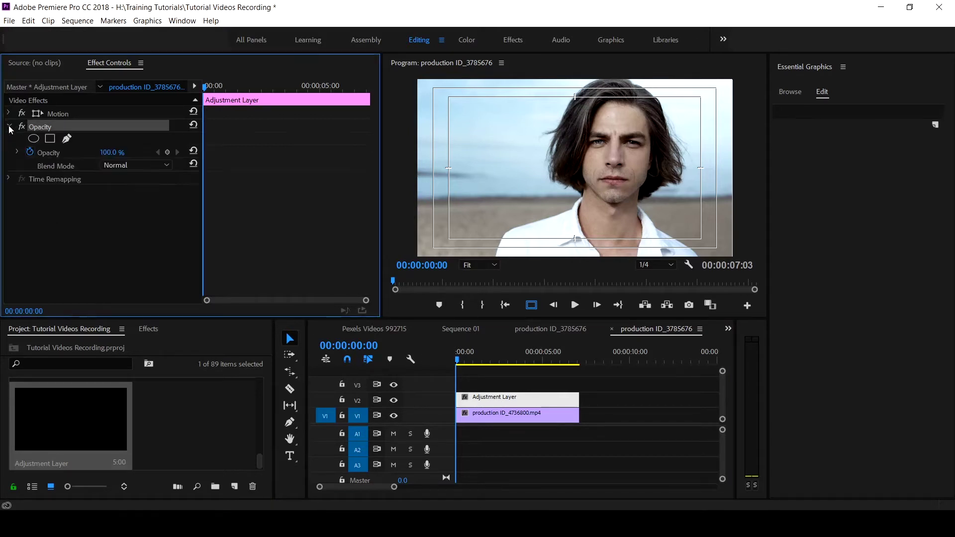
pyautogui.click(9, 129)
pyautogui.click(37, 139)
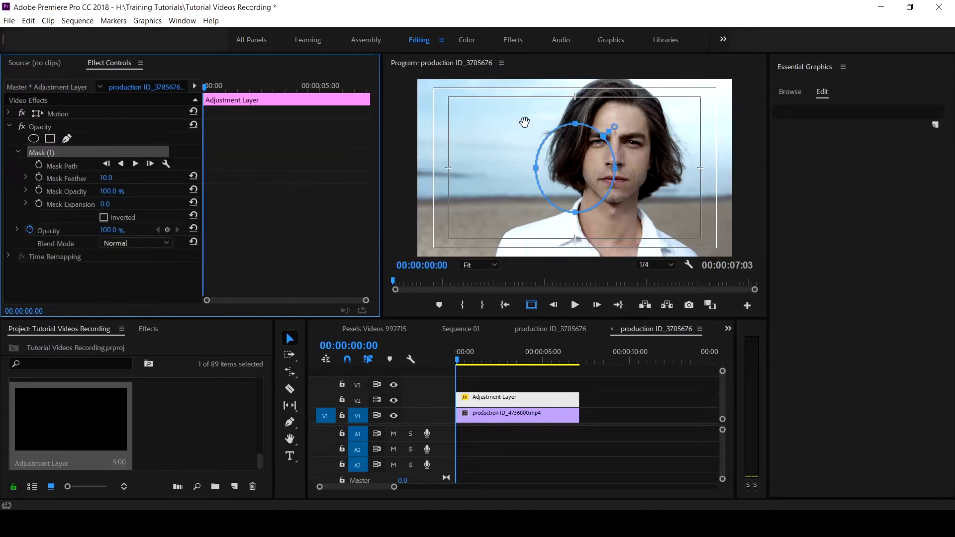
# Move Mask (1) onto the man's face and reshape it from chin to forehead
pyautogui.moveTo(588, 167); pyautogui.dragTo(632, 147)
pyautogui.moveTo(618, 194); pyautogui.dragTo(618, 203)
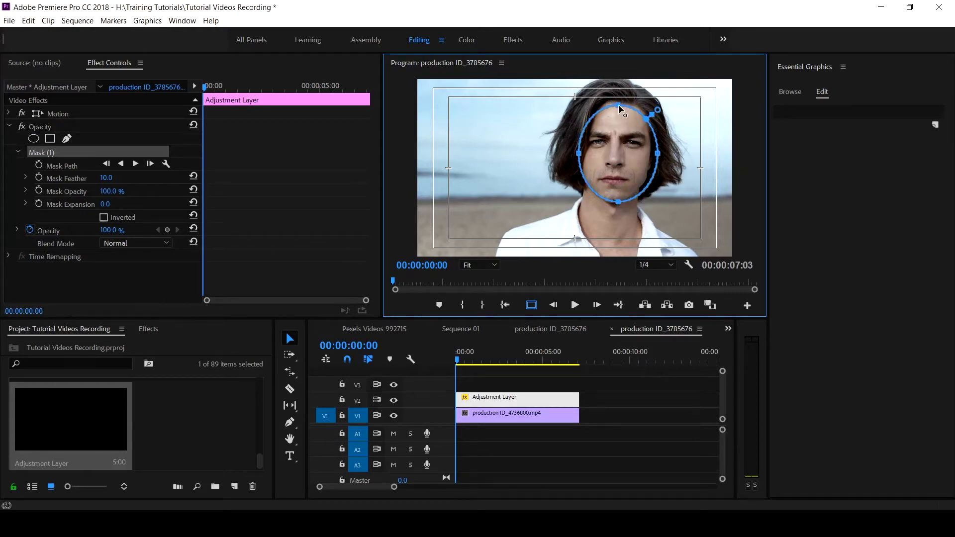
pyautogui.moveTo(618, 105); pyautogui.dragTo(617, 96)
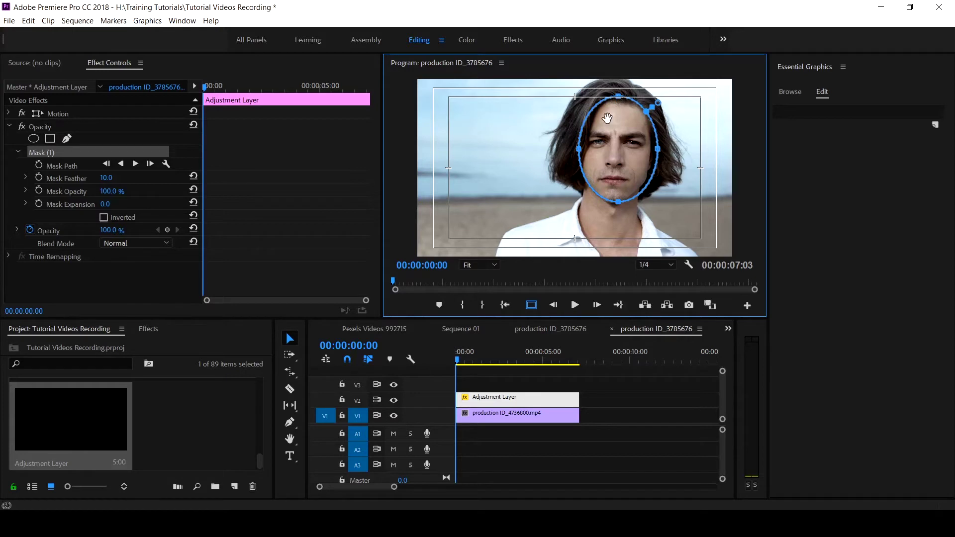
pyautogui.moveTo(580, 149); pyautogui.dragTo(585, 148)
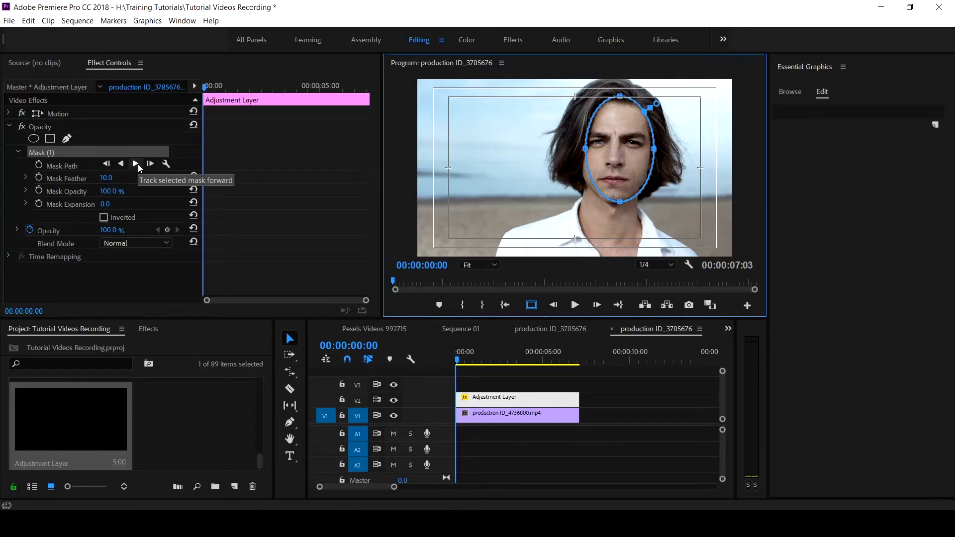
# Track Mask (1)'s path forward and stop tracking at 00:00:01:01
pyautogui.click(73, 166)
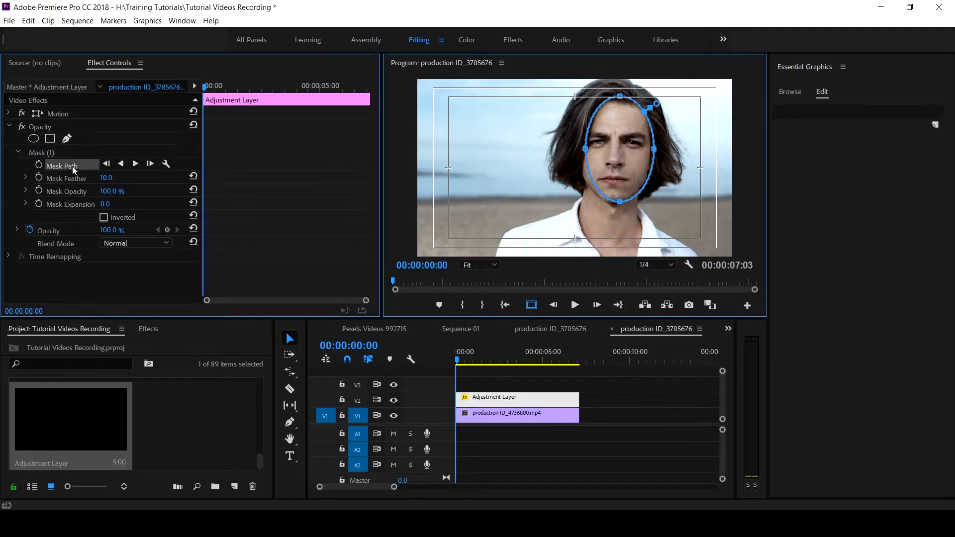
pyautogui.click(136, 165)
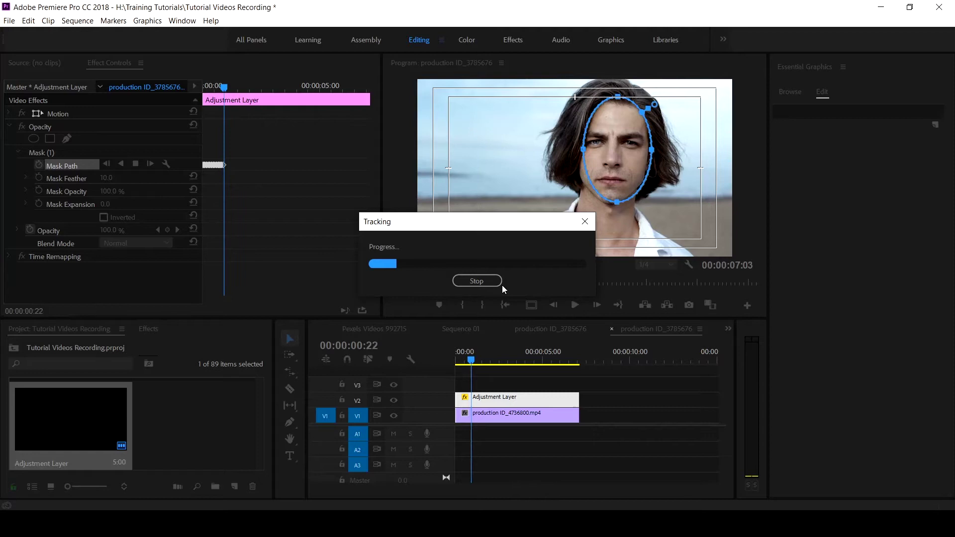
pyautogui.click(477, 281)
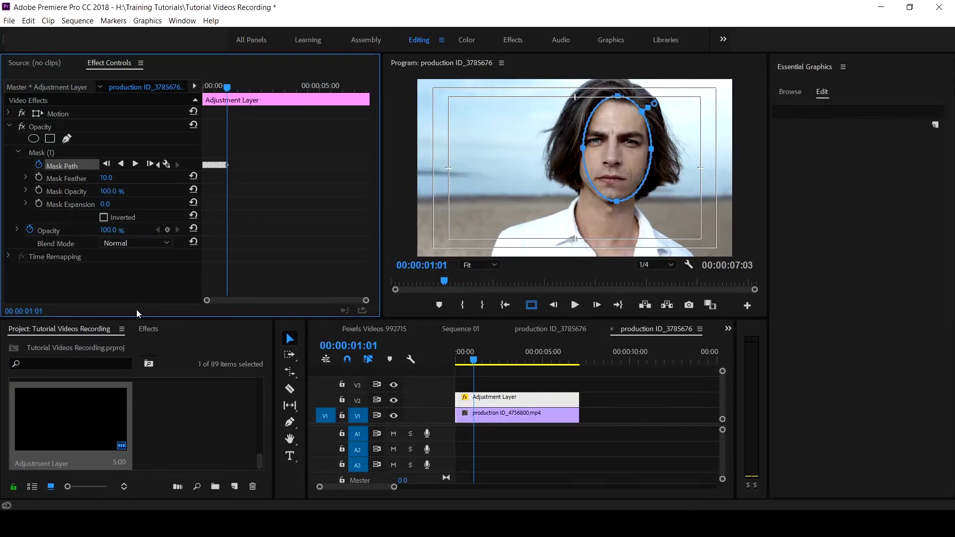
# Apply Video Effects > Color Correction > Lumetri Color to the adjustment layer and reselect Mask (1)
pyautogui.click(145, 330)
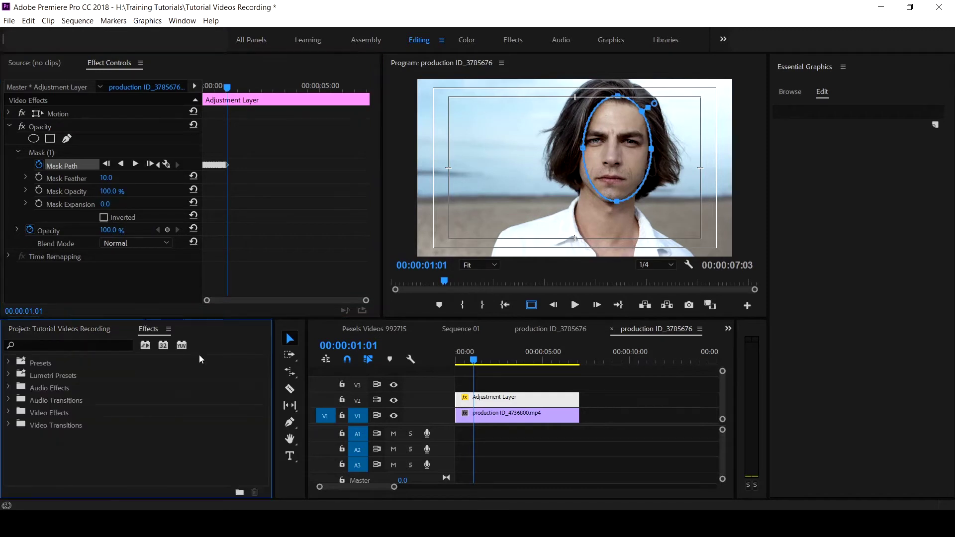
pyautogui.doubleClick(21, 409)
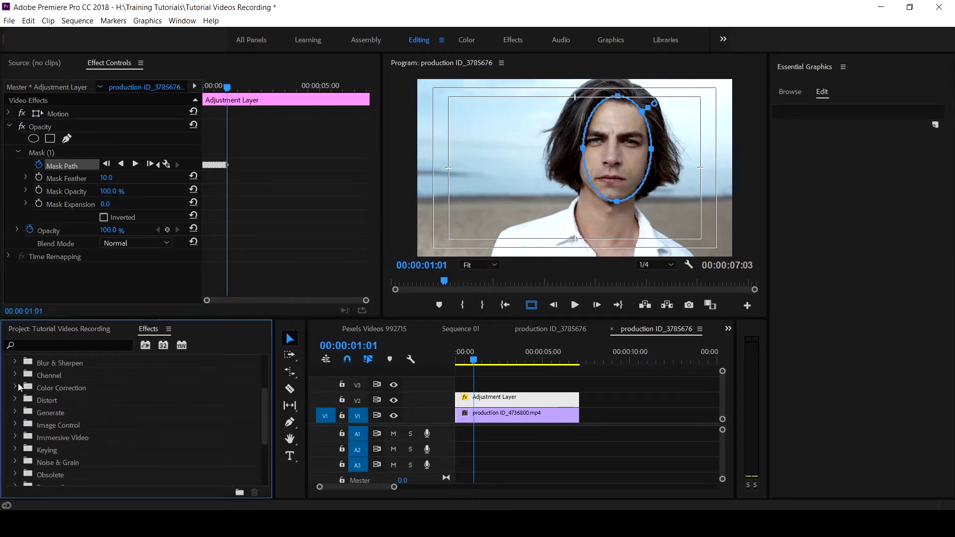
pyautogui.click(17, 386)
pyautogui.scroll(-5, 93, 431)
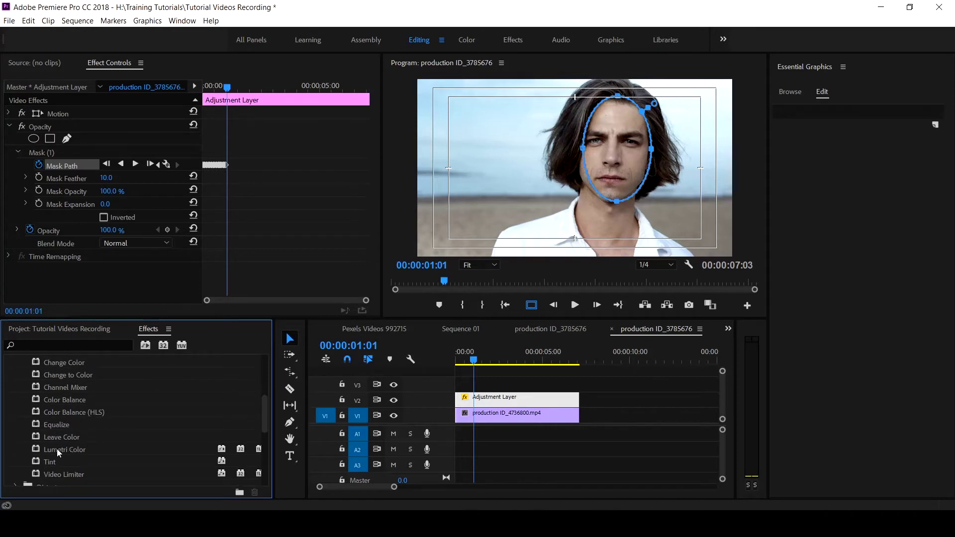
pyautogui.doubleClick(56, 448)
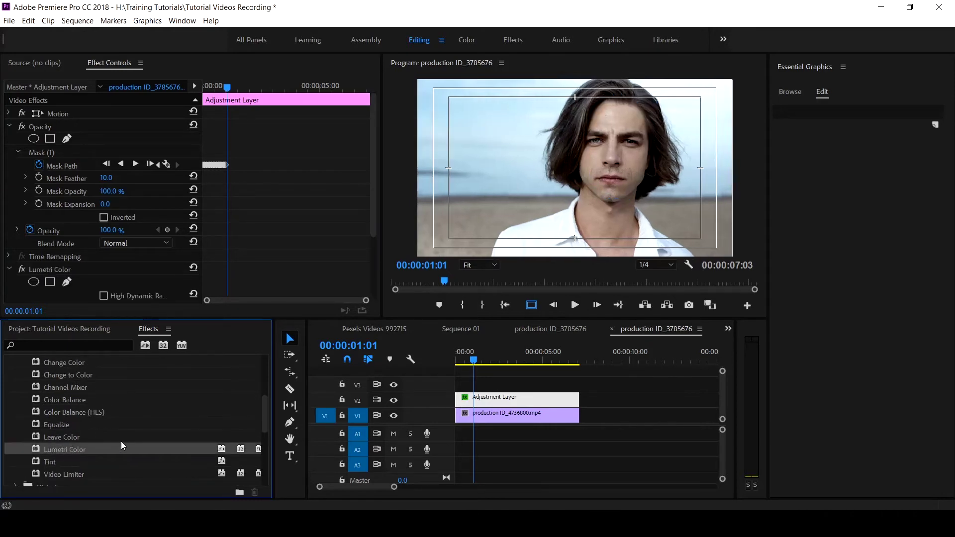
pyautogui.click(485, 397)
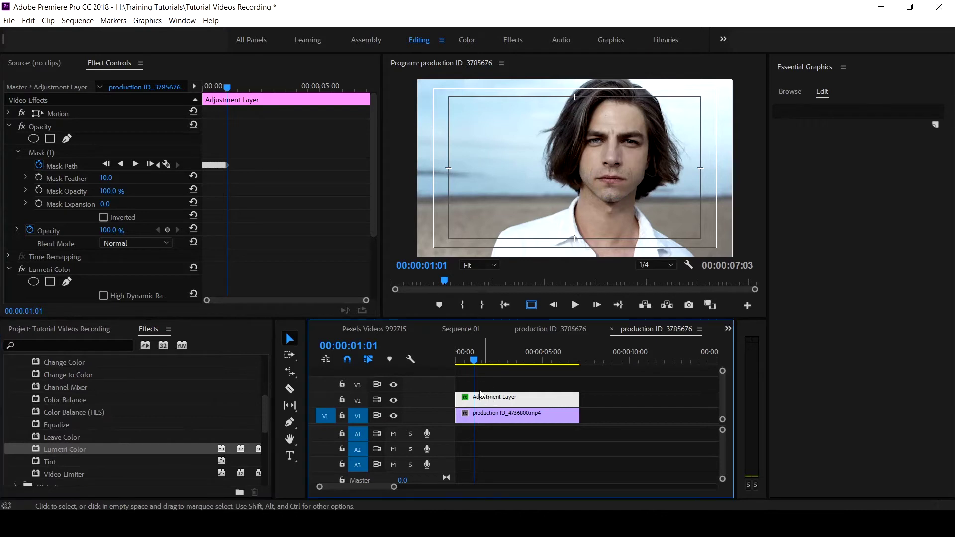
pyautogui.click(44, 153)
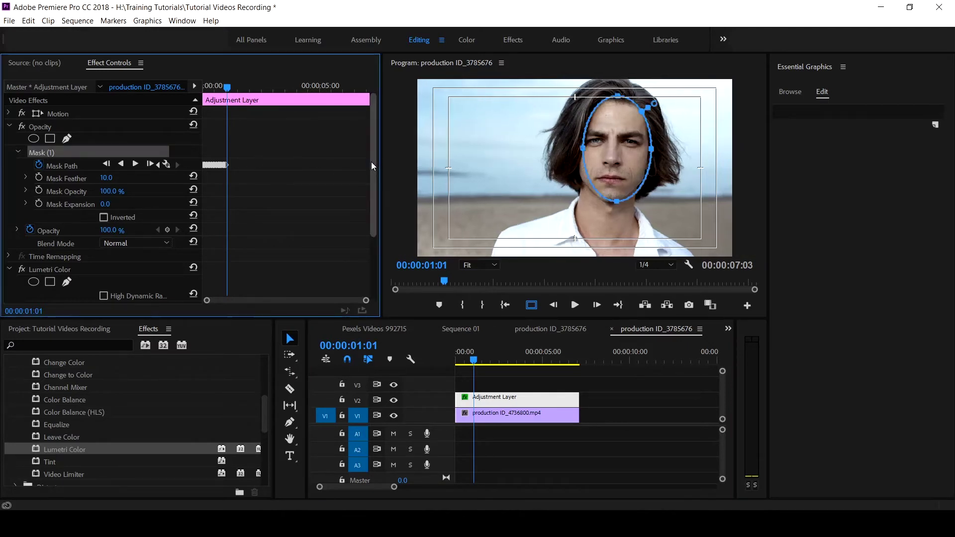
# Expand Lumetri Color's Basic Correction so the White Balance and Tone values are visible
pyautogui.moveTo(371, 163); pyautogui.dragTo(99, 218)
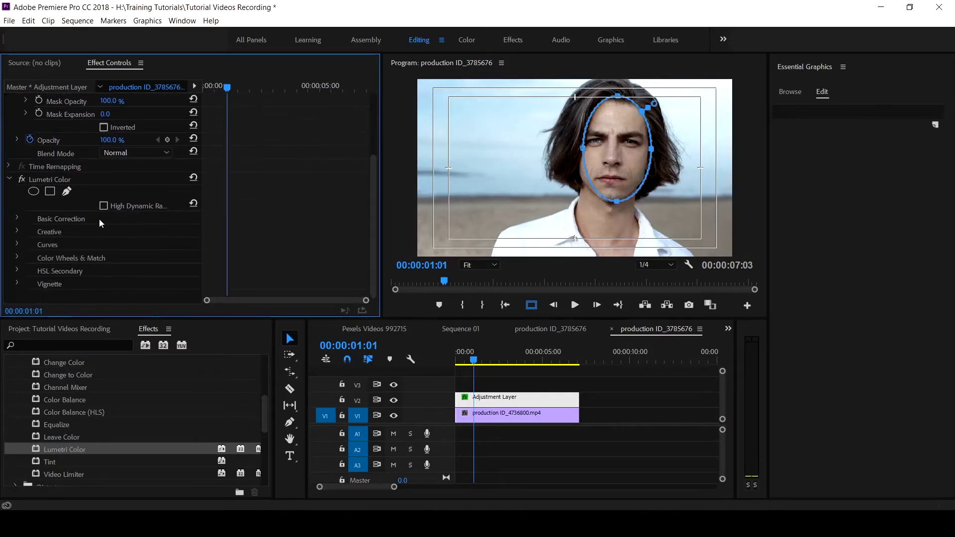
pyautogui.click(17, 218)
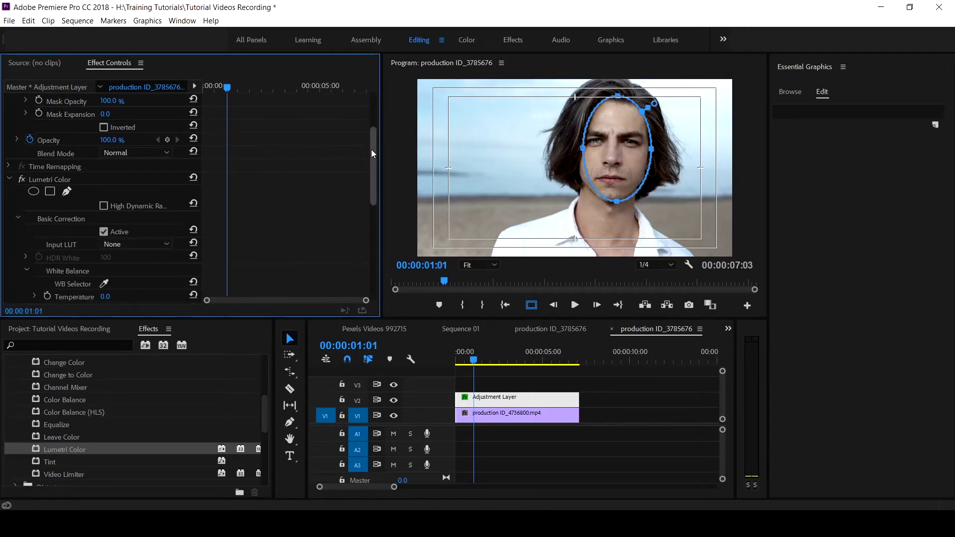
pyautogui.moveTo(371, 149); pyautogui.dragTo(372, 198)
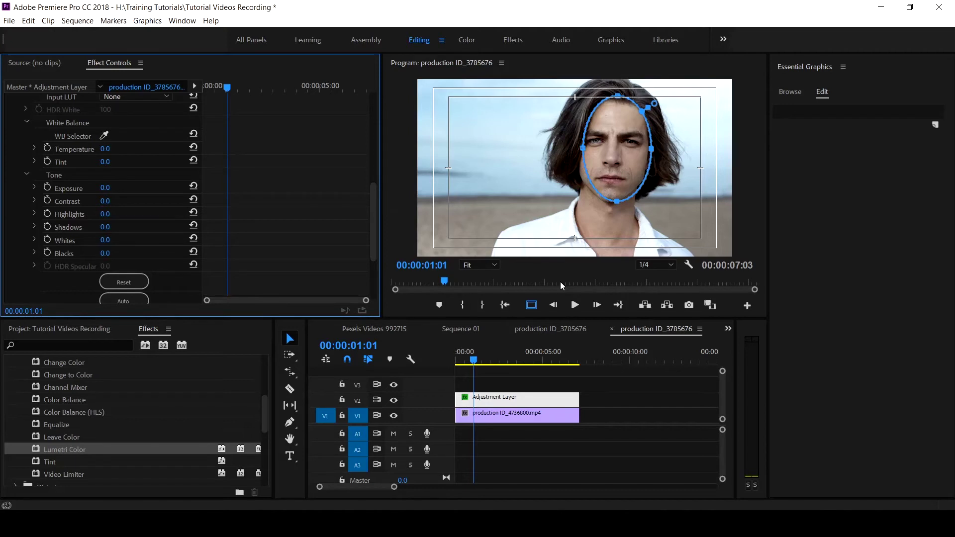
pyautogui.scroll(2, 129, 195)
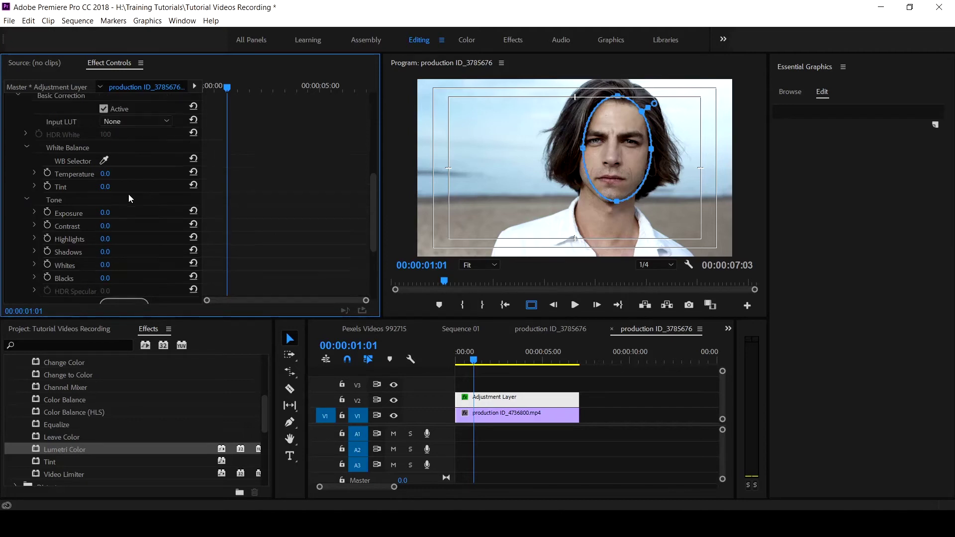
pyautogui.scroll(1, 128, 198)
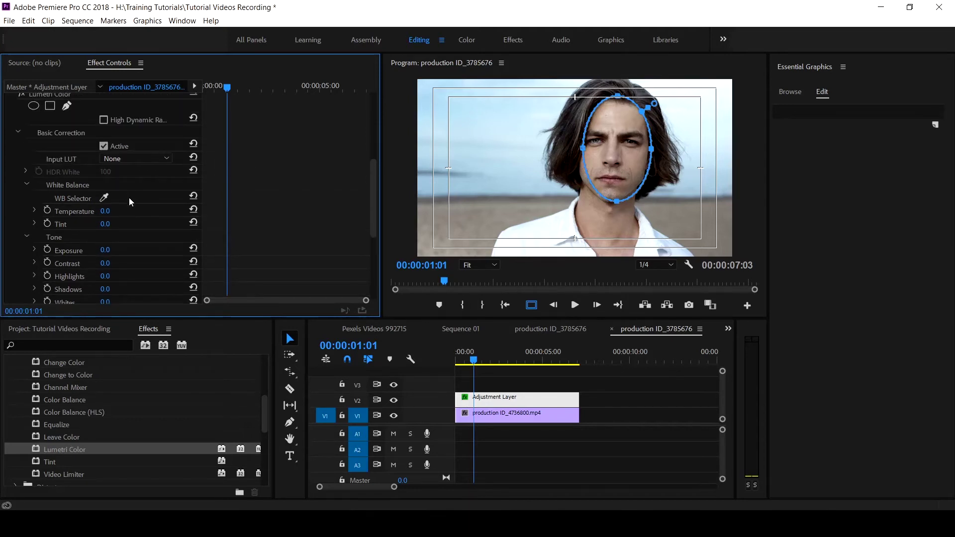
pyautogui.scroll(2, 135, 211)
pyautogui.scroll(-1, 136, 211)
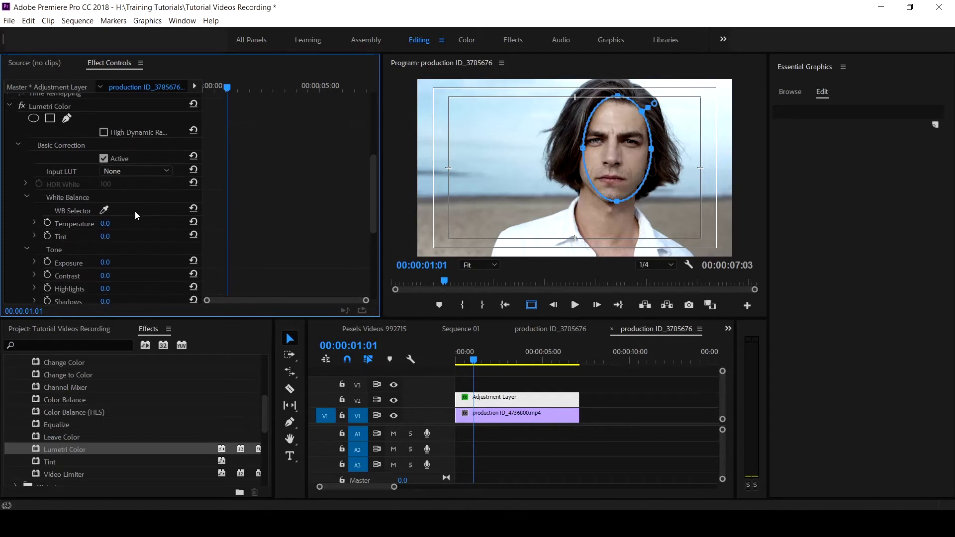
pyautogui.scroll(-1, 135, 233)
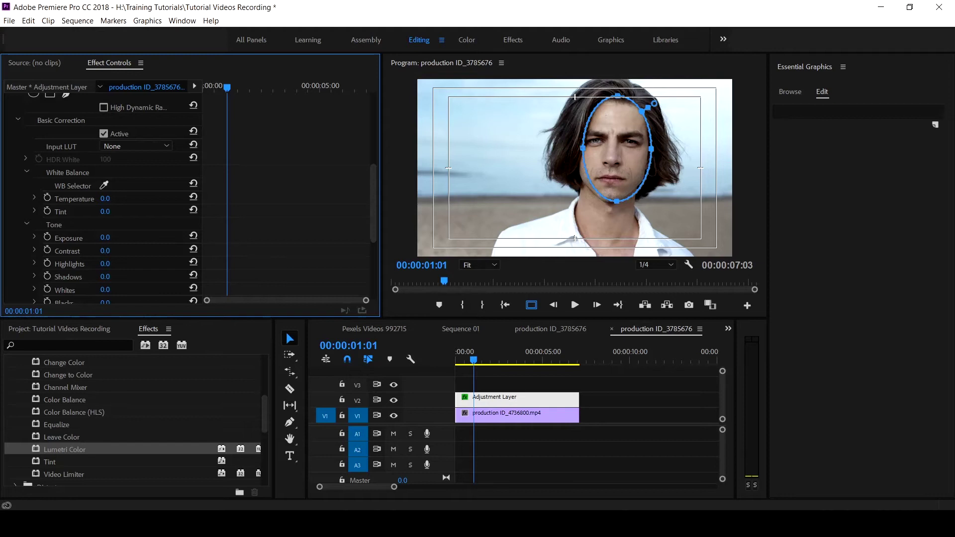
# Scrub Lumetri Exposure up to about 3.8, then ease it back to 3.3
pyautogui.moveTo(104, 242); pyautogui.dragTo(123, 242)
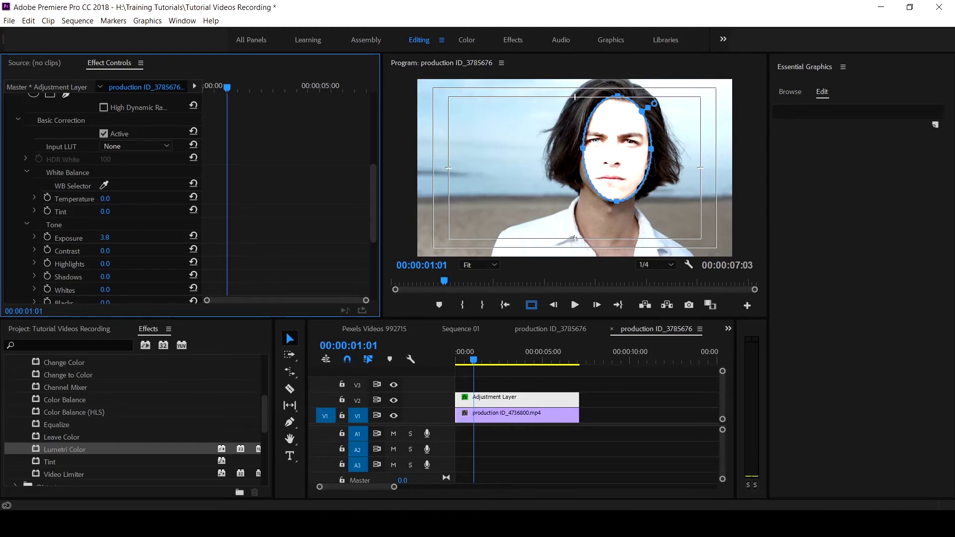
pyautogui.moveTo(105, 237); pyautogui.dragTo(104, 238)
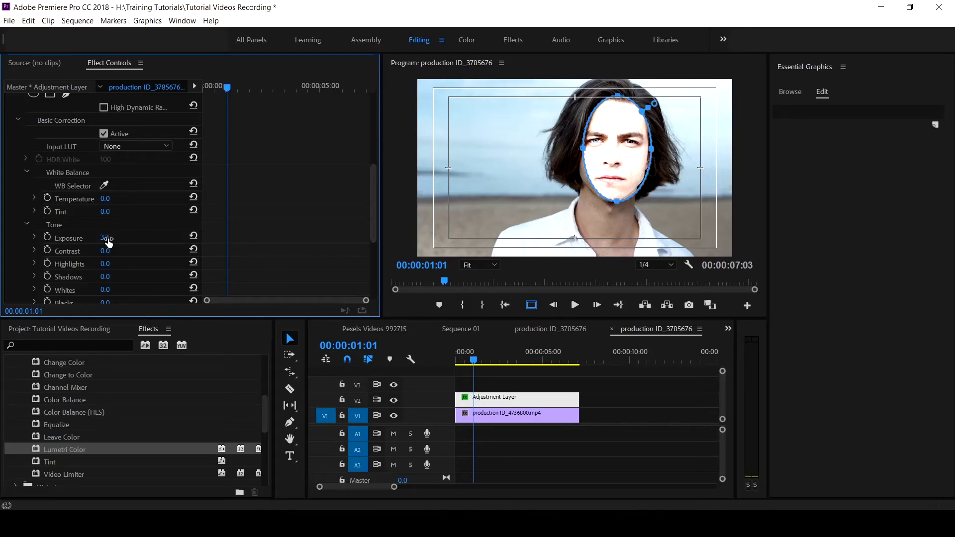
# Set Exposure to 1.2, then scrub it down to 0.9
pyautogui.click(106, 239)
pyautogui.write('1.2')
pyautogui.press('Return')
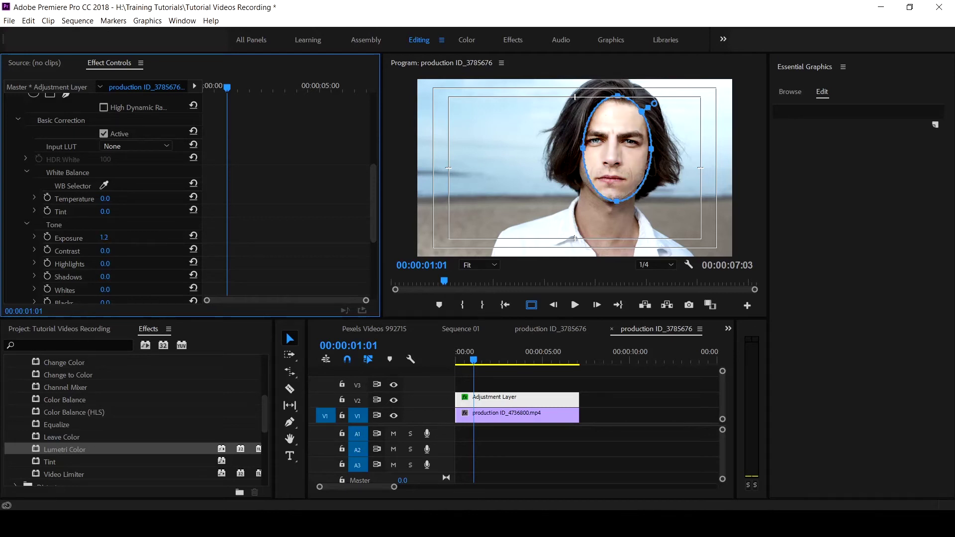
pyautogui.moveTo(105, 238)
pyautogui.mouseDown()
pyautogui.moveTo(95, 237)
pyautogui.moveTo(106, 237)
pyautogui.mouseUp()
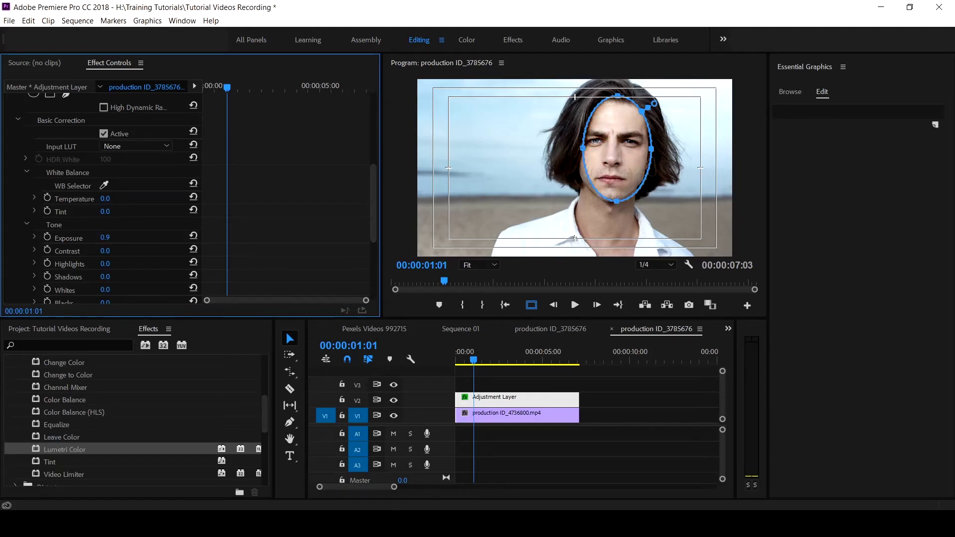
# Set Contrast to 28, Whites to 7, Shadows to -14 and Blacks to -18
pyautogui.click(105, 251)
pyautogui.write('20')
pyautogui.press('Return')
pyautogui.moveTo(107, 251); pyautogui.dragTo(113, 250)
pyautogui.scroll(-1, 114, 266)
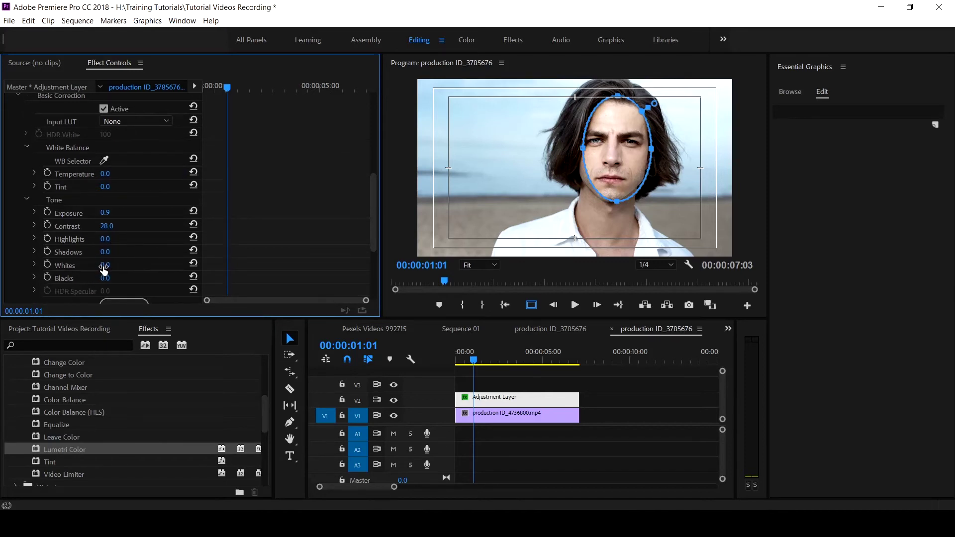
pyautogui.moveTo(105, 264); pyautogui.dragTo(95, 278)
pyautogui.moveTo(105, 251); pyautogui.dragTo(99, 252)
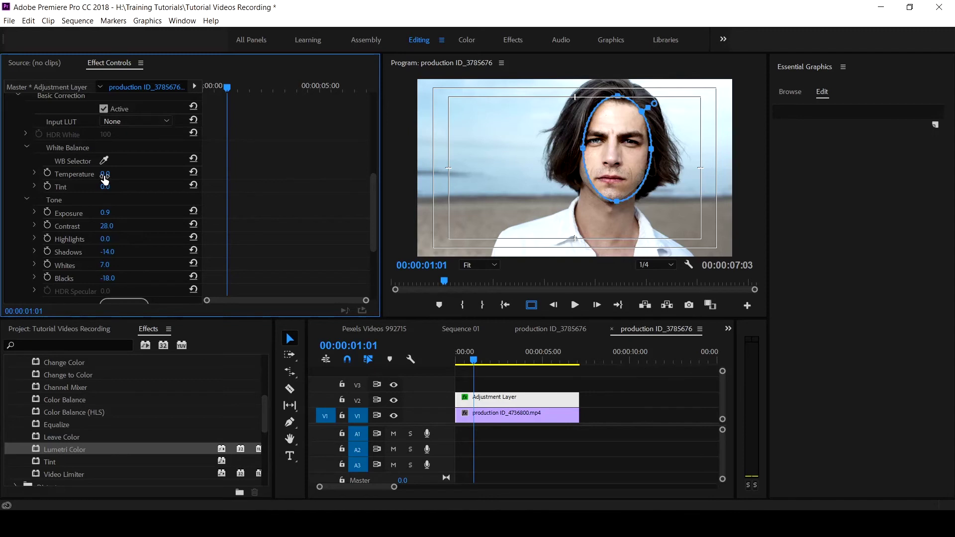
# Set White Balance Temperature to 18.0 and Tint to 4.0
pyautogui.moveTo(105, 175); pyautogui.dragTo(114, 175)
pyautogui.moveTo(109, 186); pyautogui.dragTo(111, 186)
pyautogui.moveTo(107, 174)
pyautogui.mouseDown()
pyautogui.moveTo(114, 174)
pyautogui.moveTo(103, 173)
pyautogui.mouseUp()
# Raise the Lumetri Saturation on the face to 116
pyautogui.scroll(-2, 131, 198)
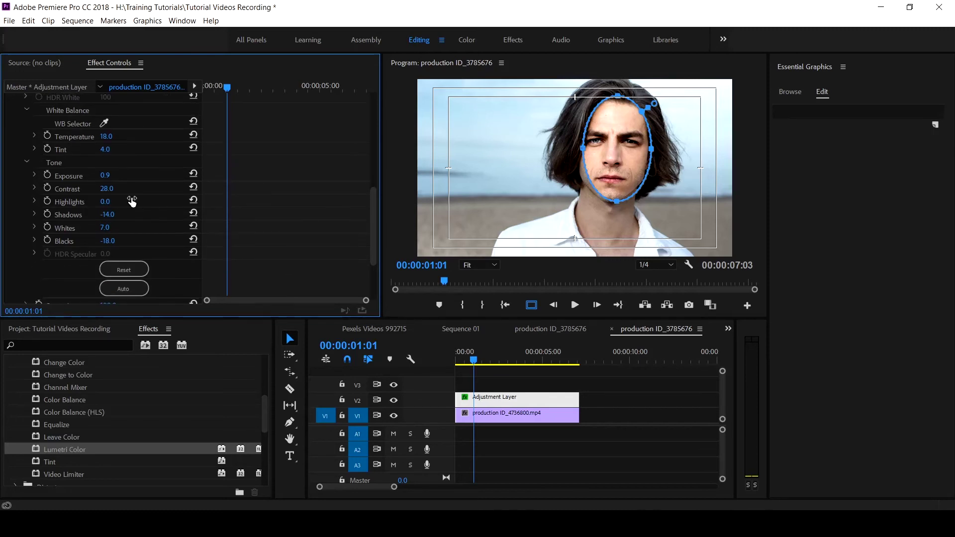
pyautogui.scroll(-4, 132, 198)
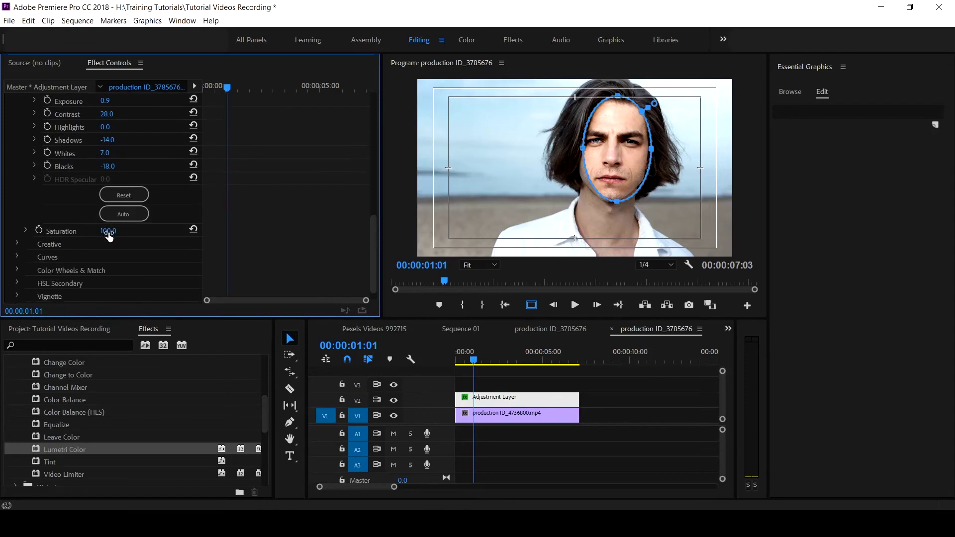
pyautogui.moveTo(109, 232); pyautogui.dragTo(124, 233)
# Nudge the face mask slightly down-left, then deselect the adjustment layer to preview the grade
pyautogui.scroll(4, 153, 218)
pyautogui.scroll(8, 152, 214)
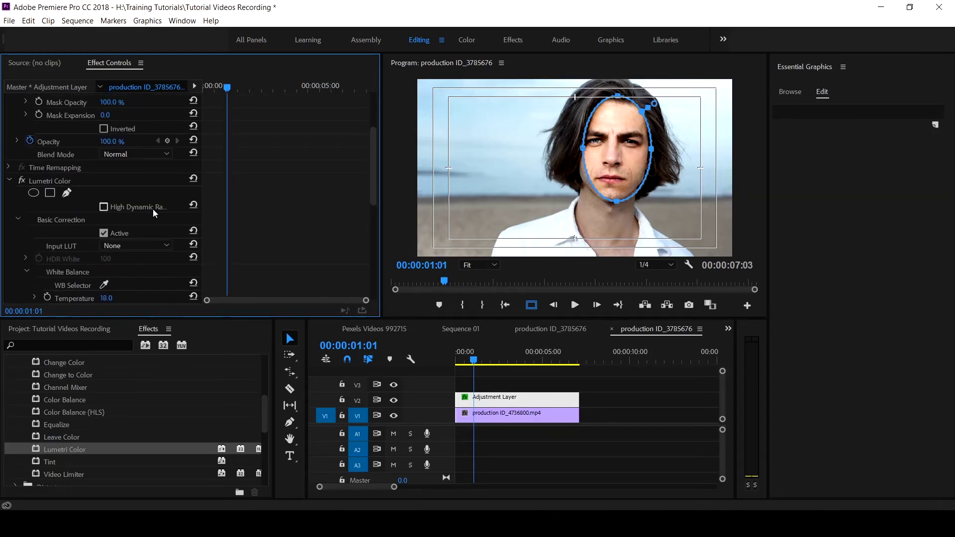
pyautogui.scroll(4, 150, 208)
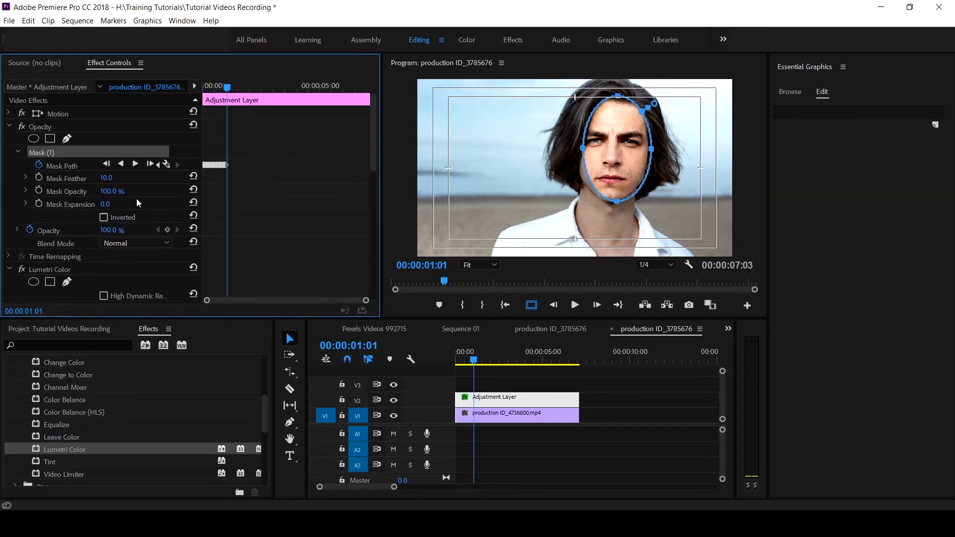
pyautogui.moveTo(641, 166); pyautogui.dragTo(640, 169)
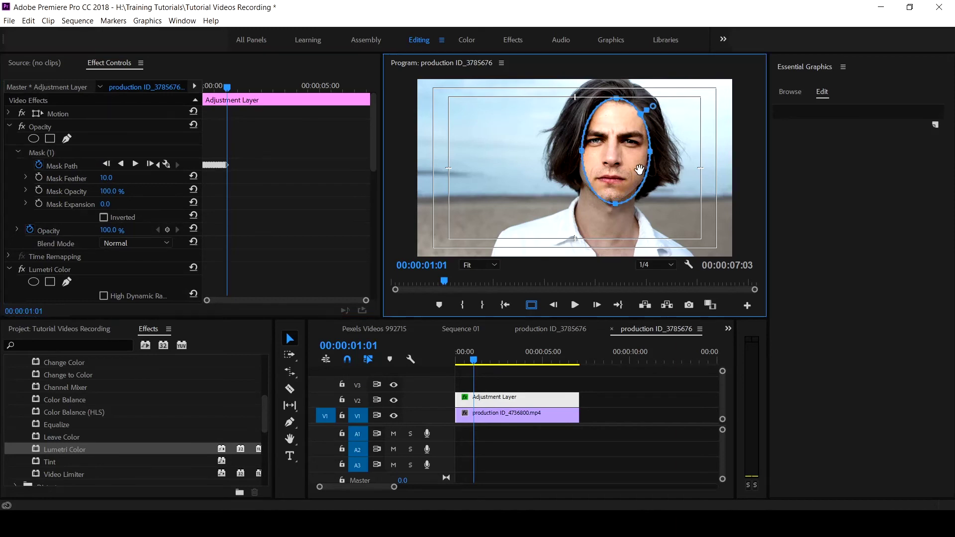
pyautogui.click(551, 381)
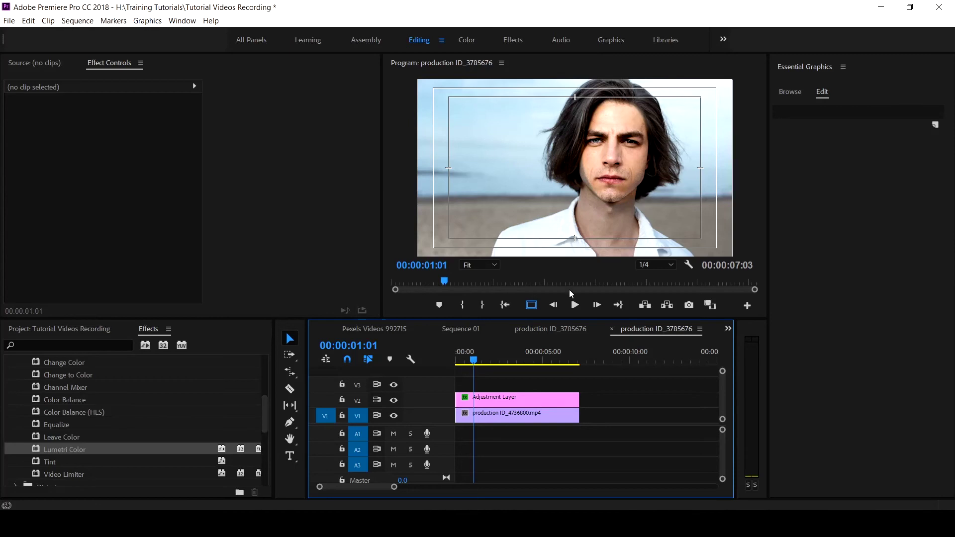
# Set the face mask's Mask Feather to 195 on the Adjustment Layer
pyautogui.click(503, 402)
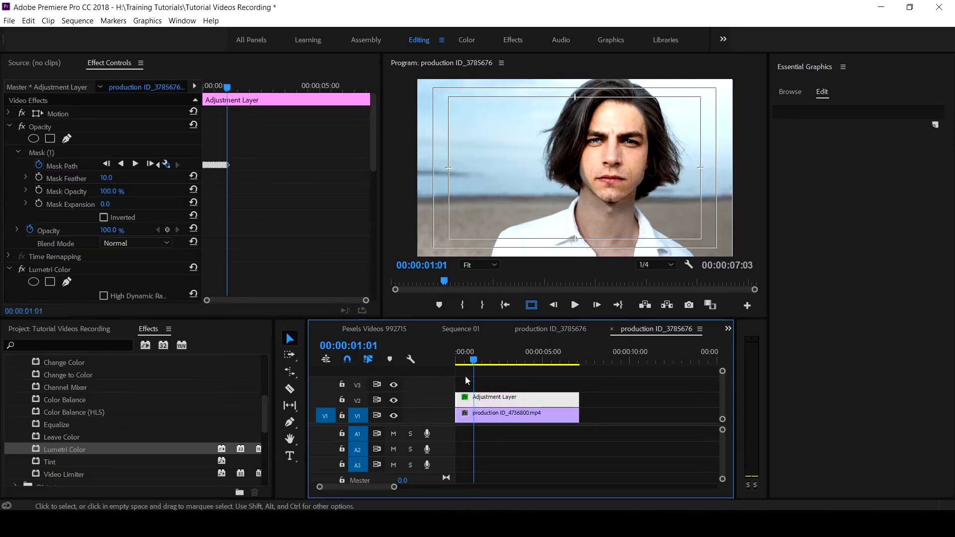
pyautogui.click(47, 153)
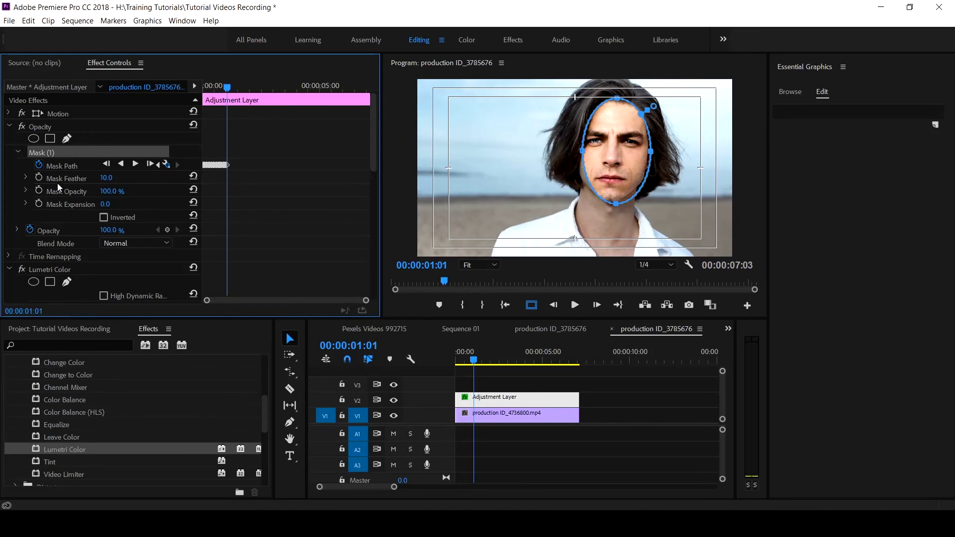
pyautogui.moveTo(107, 183); pyautogui.dragTo(167, 183)
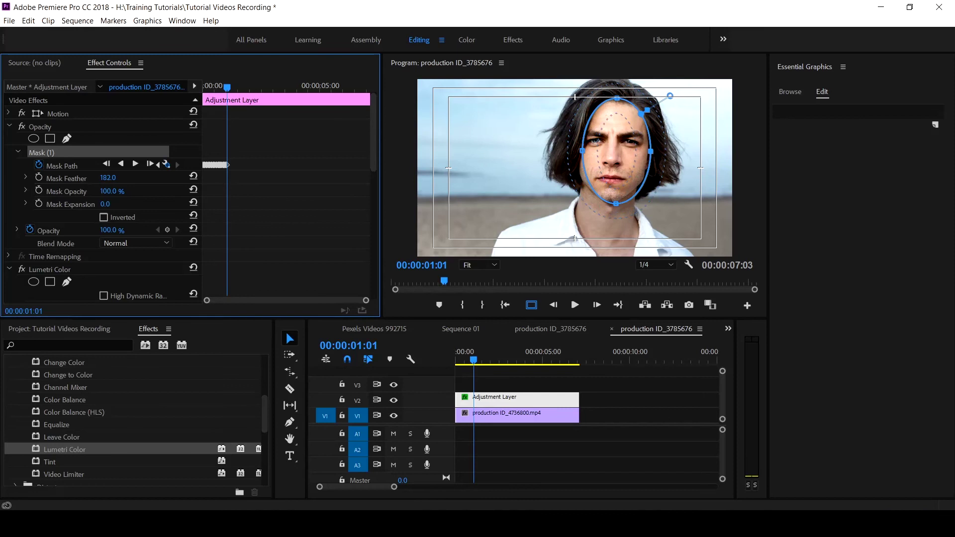
pyautogui.moveTo(108, 178); pyautogui.dragTo(117, 179)
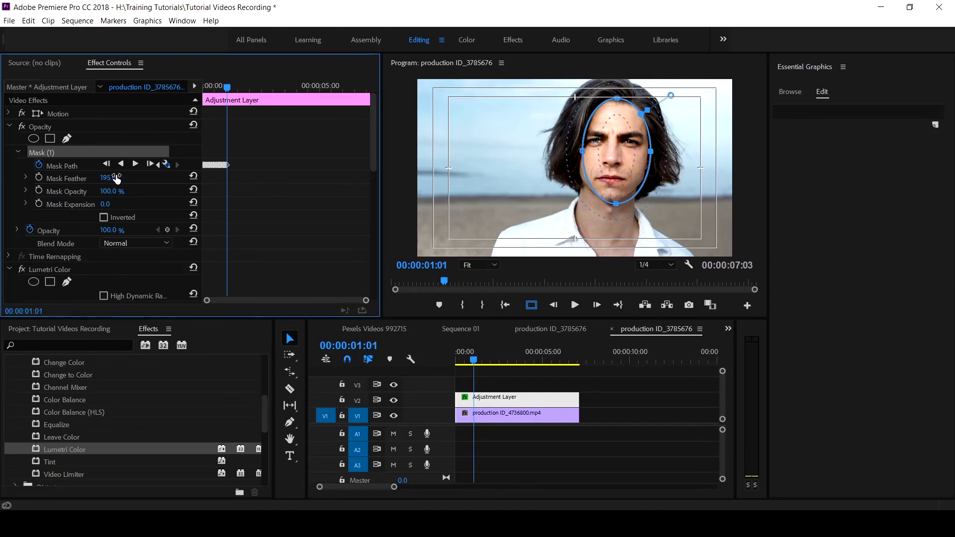
# Set Mask Expansion to 28 and deselect the clip to preview the softened mask
pyautogui.click(109, 204)
pyautogui.write('8')
pyautogui.press('Return')
pyautogui.moveTo(106, 204); pyautogui.dragTo(115, 204)
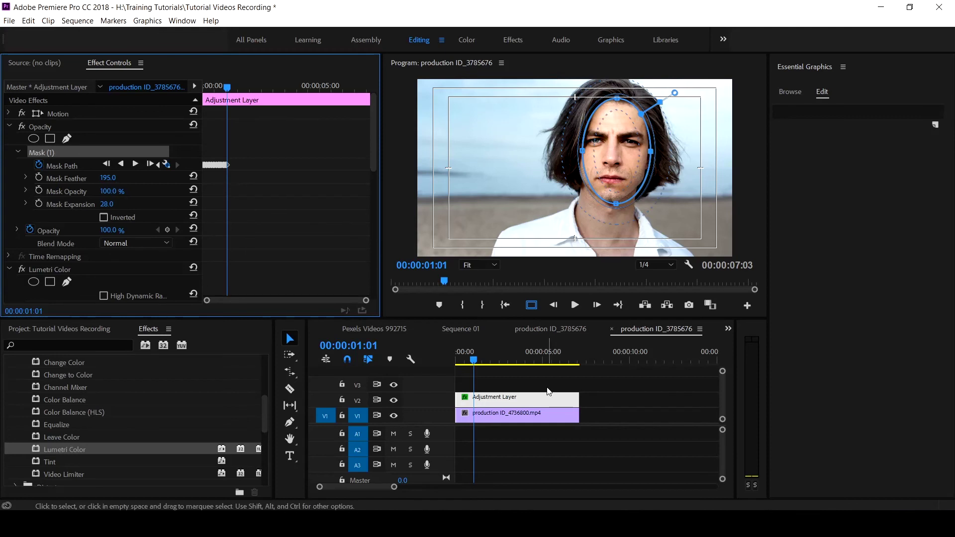
pyautogui.click(518, 381)
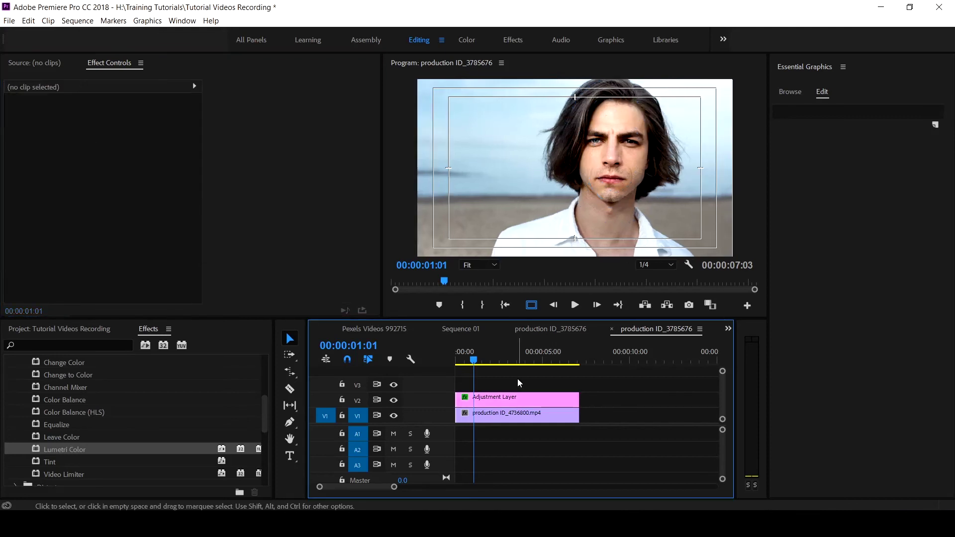